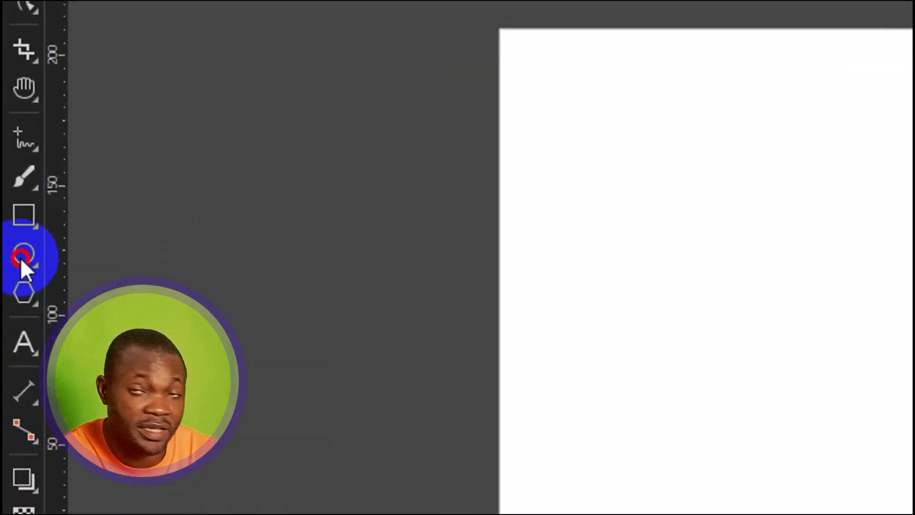
# Draw a circle about 106 mm in diameter and centre it on the page
pyautogui.click(20, 257)
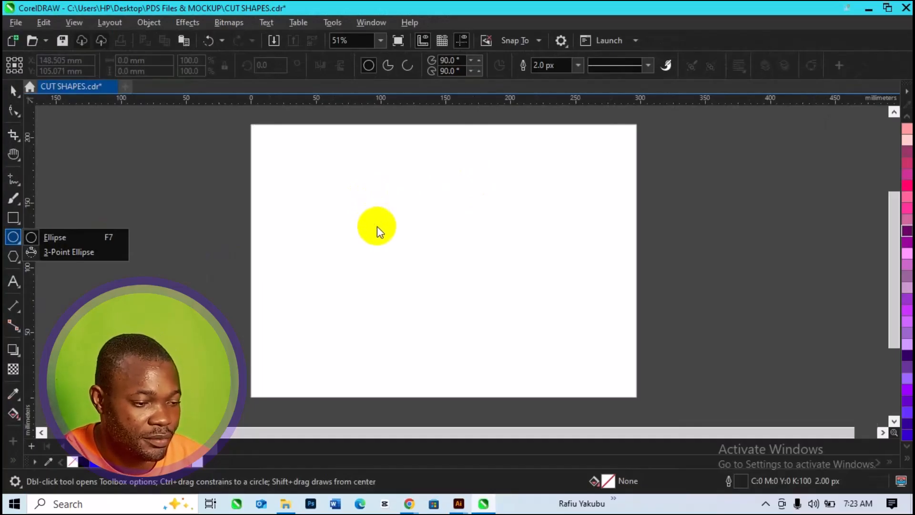
pyautogui.moveTo(372, 215); pyautogui.dragTo(487, 349)
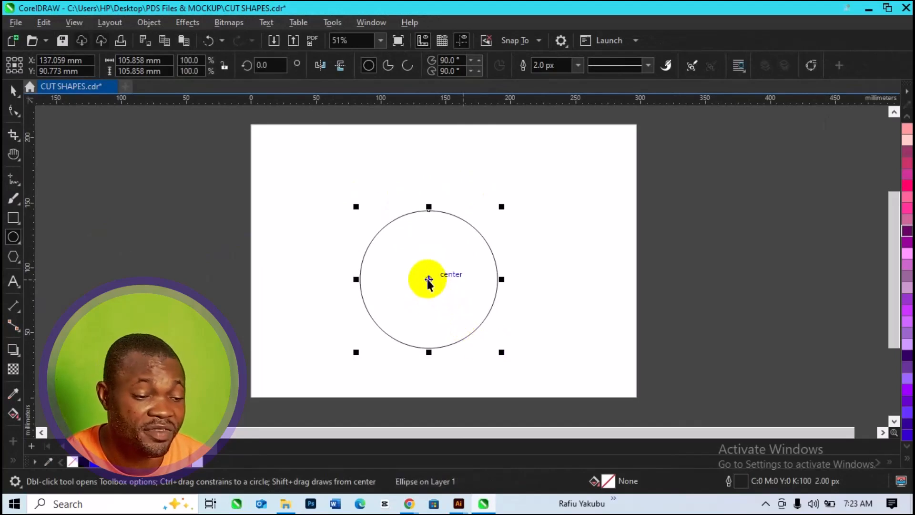
pyautogui.press('space')
pyautogui.press('space')
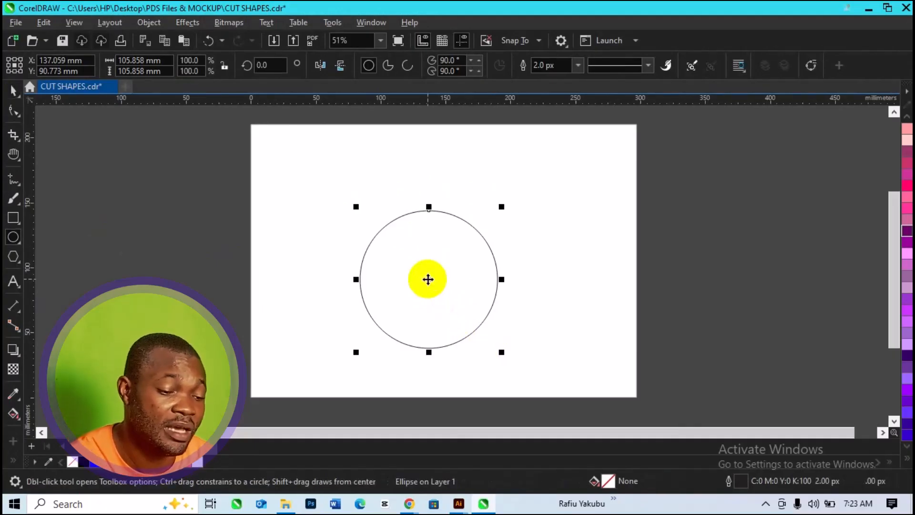
pyautogui.press('p')
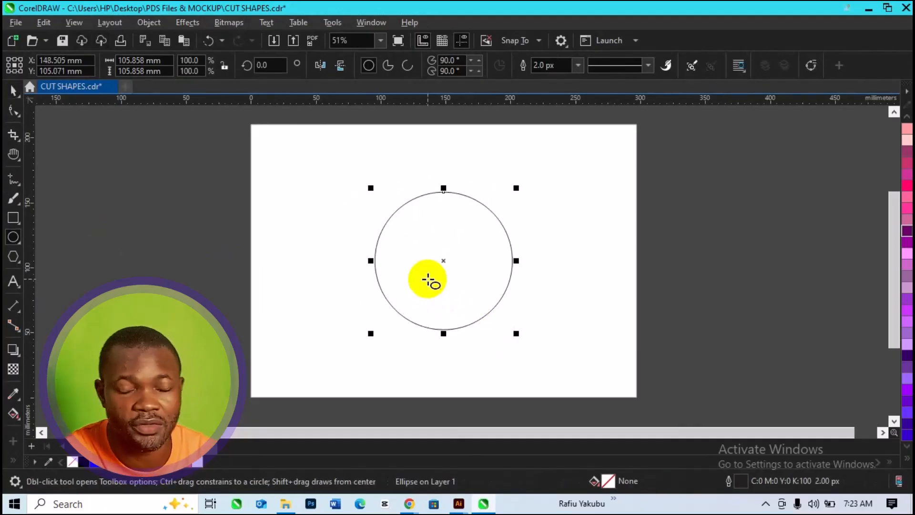
pyautogui.press('space')
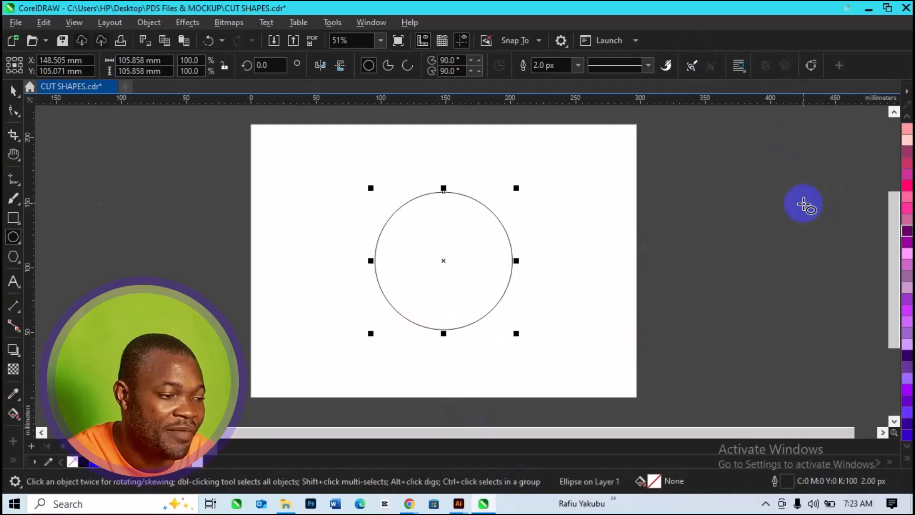
# Fill the circle with red from the default color palette
pyautogui.click(14, 90)
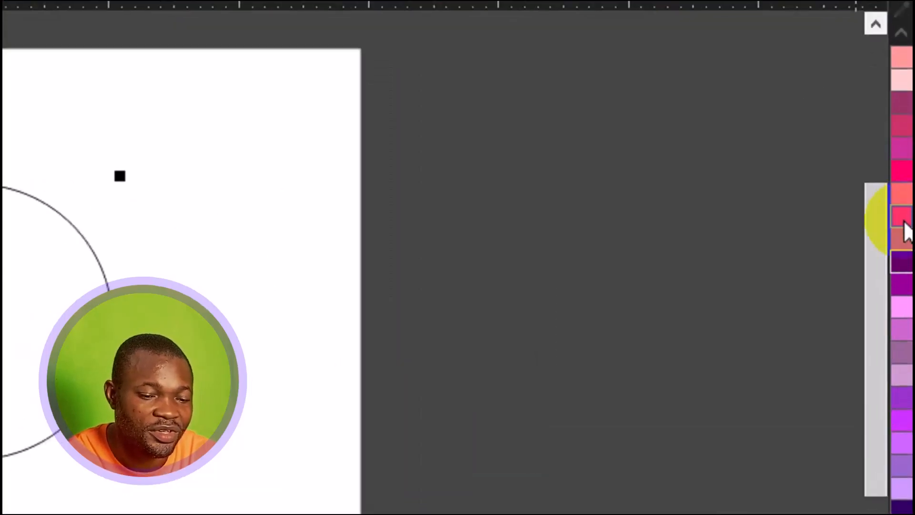
pyautogui.scroll(3, 903, 238)
pyautogui.scroll(10, 901, 243)
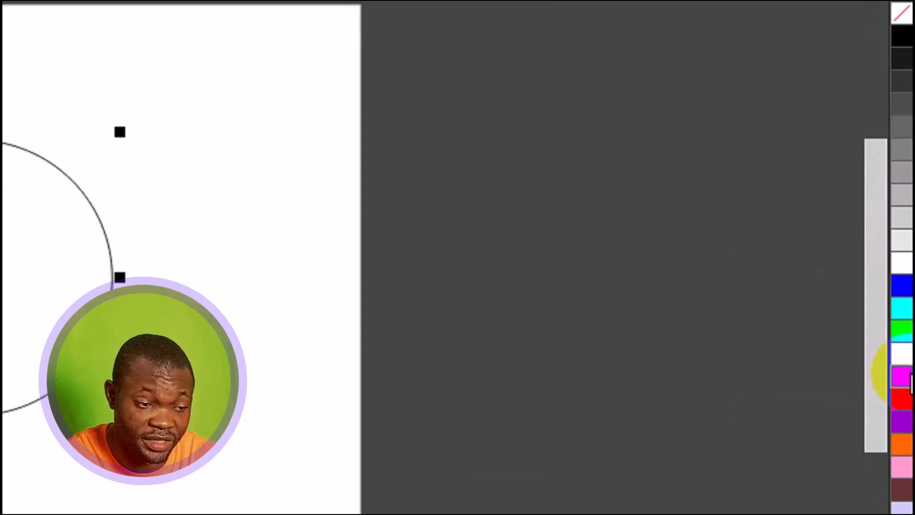
pyautogui.click(906, 425)
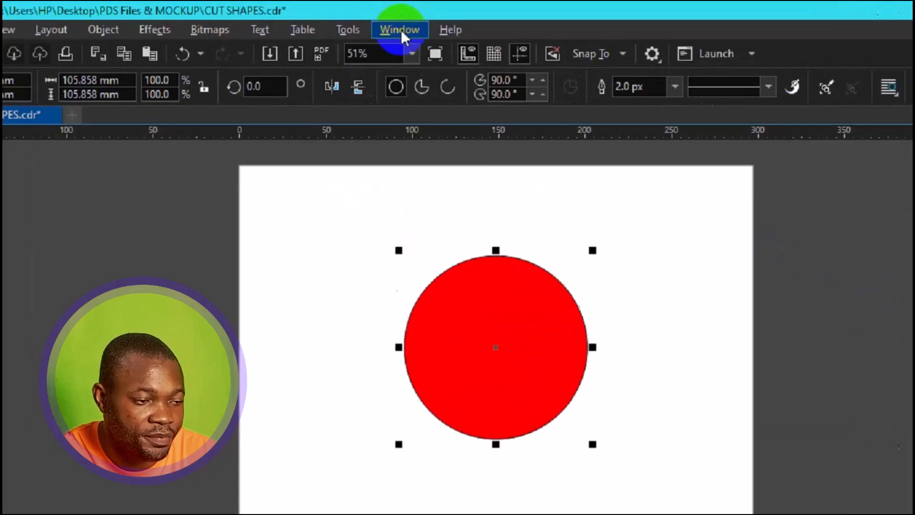
# Open the Color docker
pyautogui.click(372, 23)
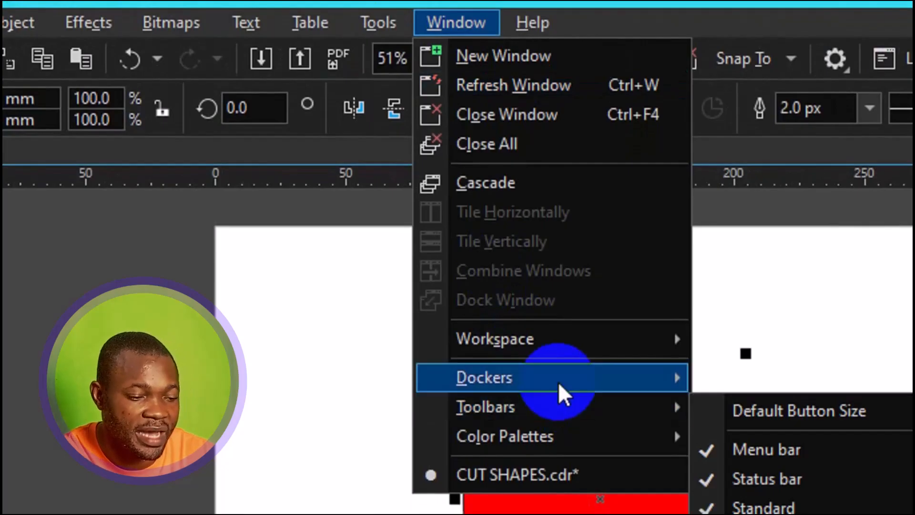
pyautogui.moveTo(558, 382)
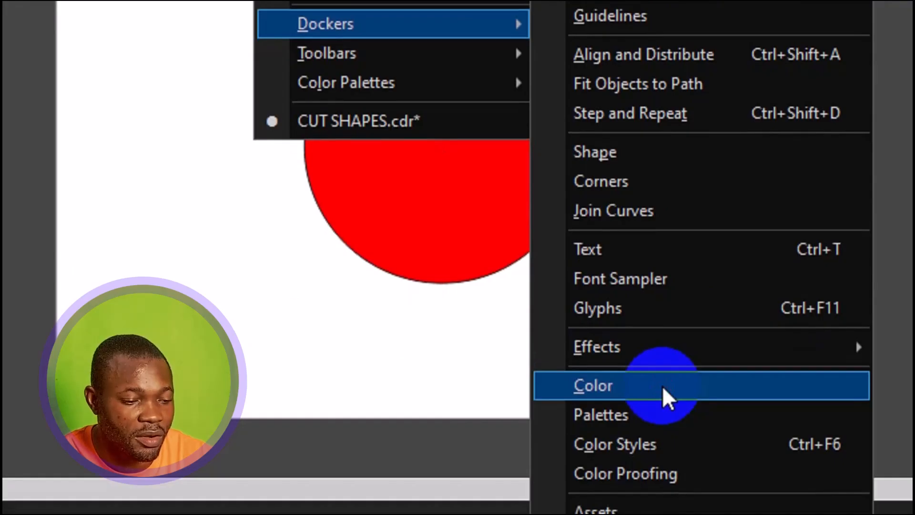
pyautogui.click(661, 385)
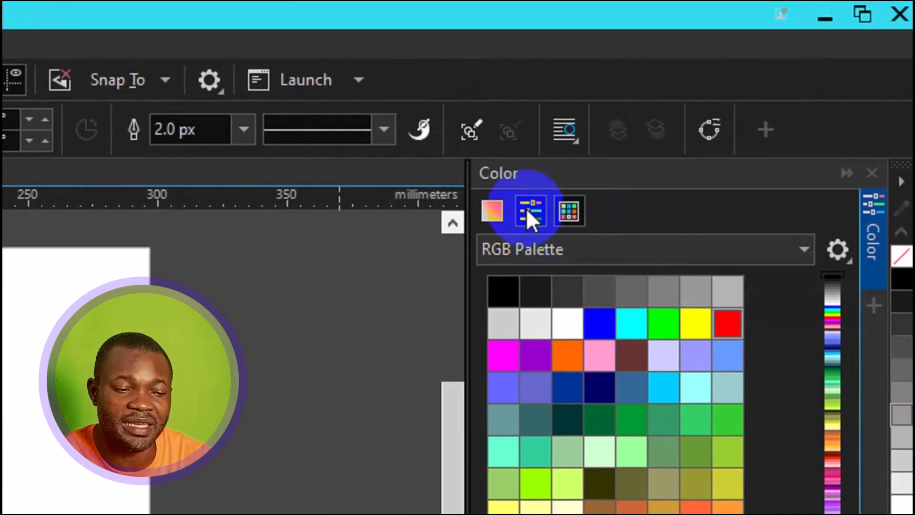
# Look through the docker's slider and palette modes and set its color viewer to HSB - Wheel Based
pyautogui.click(527, 208)
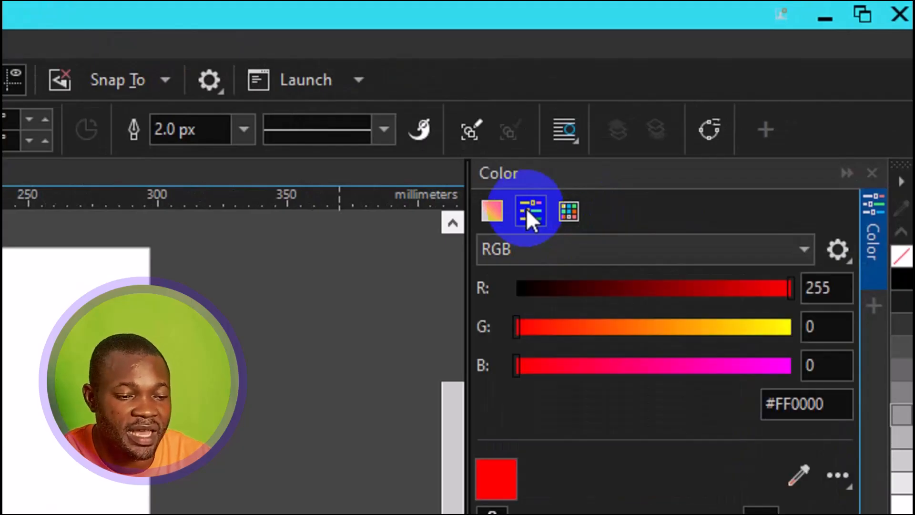
pyautogui.click(568, 214)
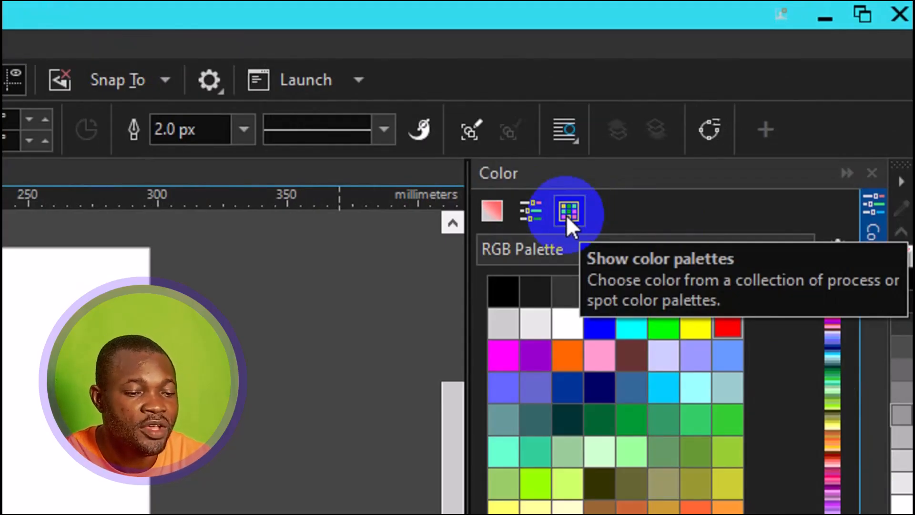
pyautogui.click(492, 211)
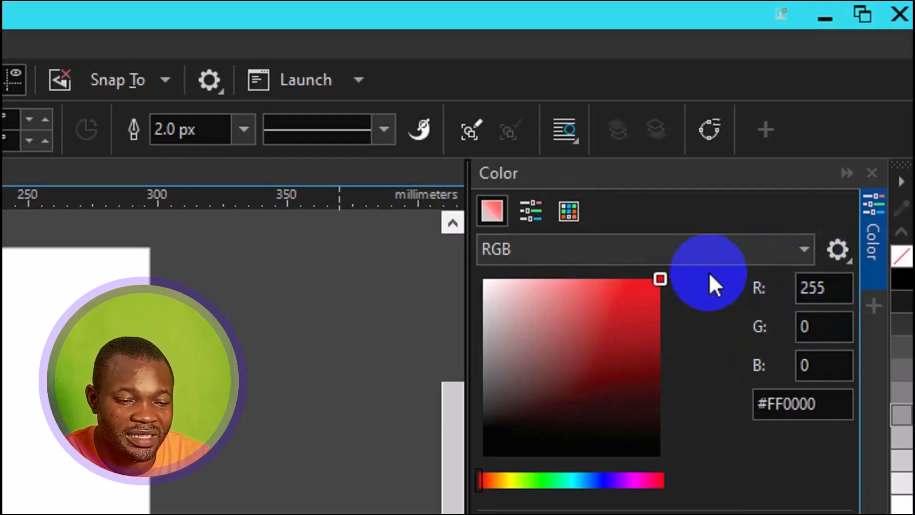
pyautogui.click(848, 255)
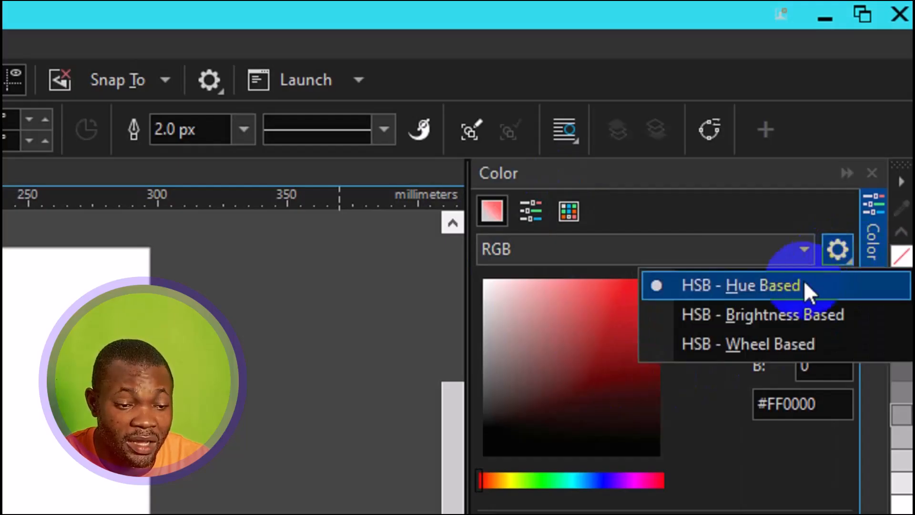
pyautogui.click(744, 345)
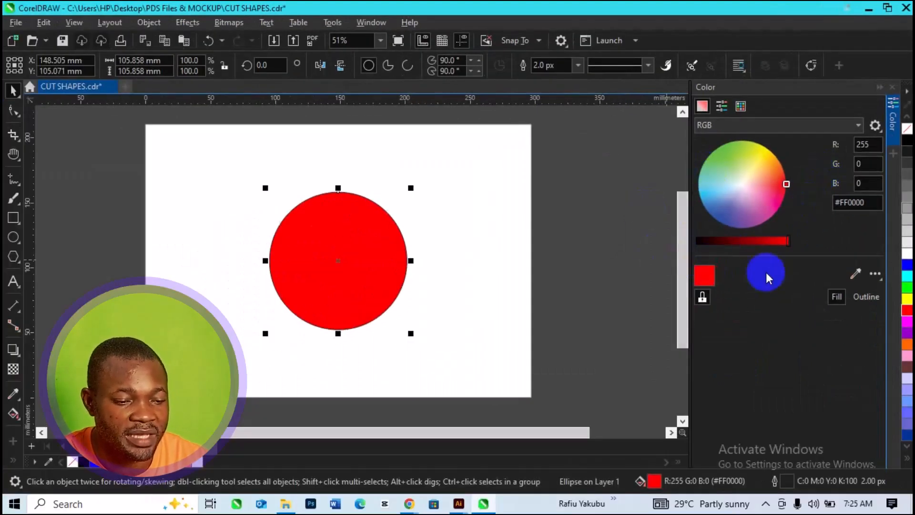
# Try different fill colors for the circle from the color wheel, ending with orange #FF8E24
pyautogui.click(744, 193)
pyautogui.moveTo(755, 176); pyautogui.dragTo(779, 196)
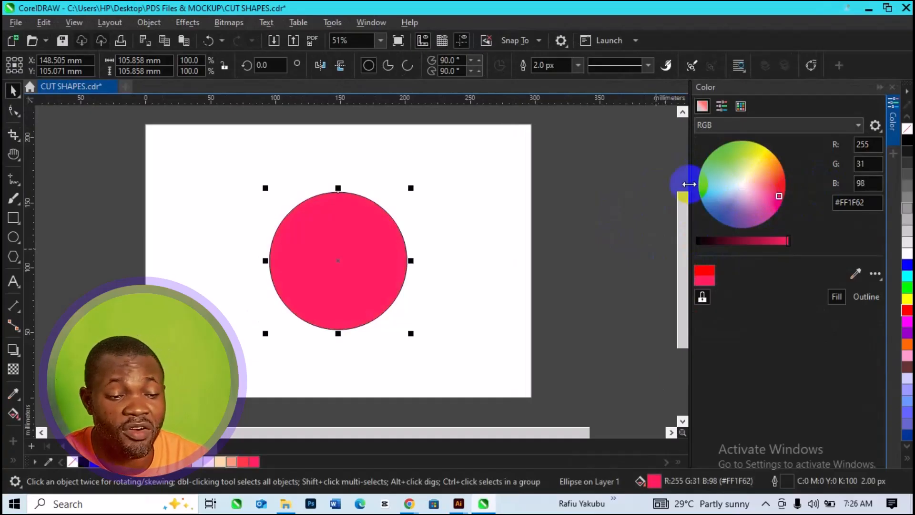
pyautogui.click(776, 166)
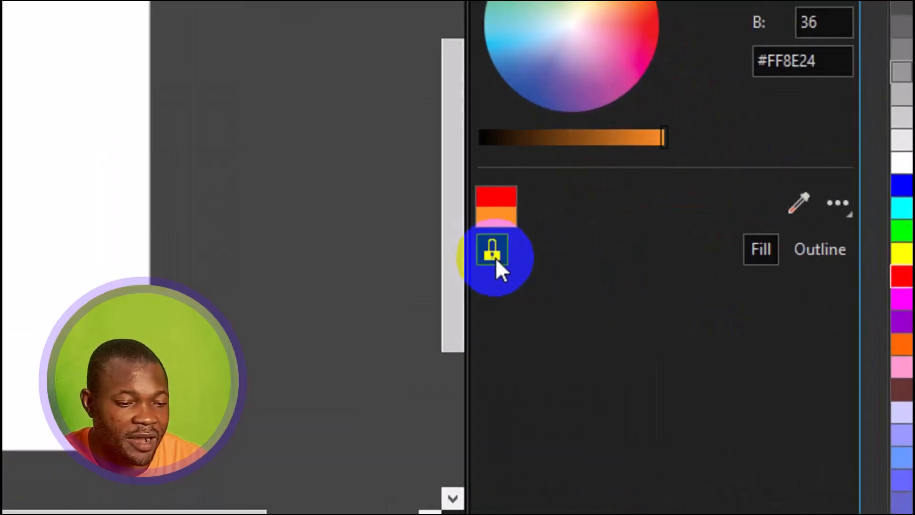
# Turn off automatic color application in the Color docker and choose #FF584F on the color wheel
pyautogui.click(495, 258)
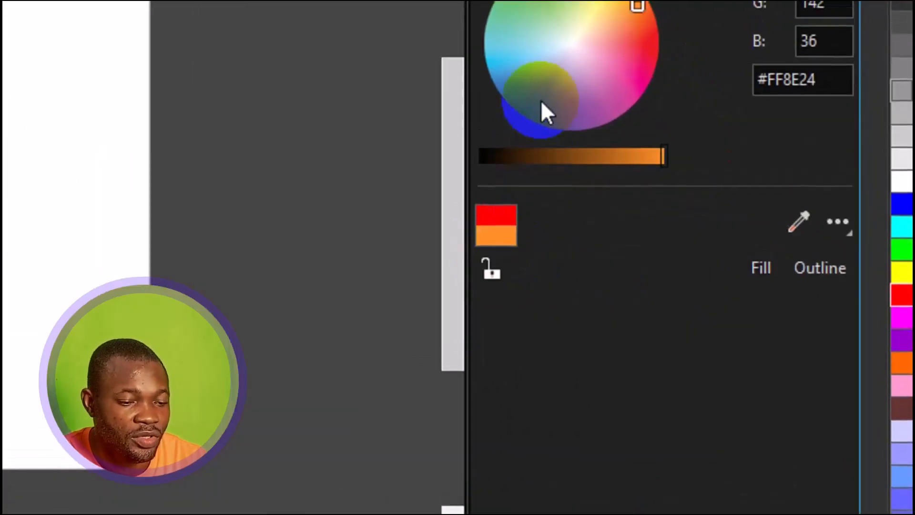
pyautogui.click(538, 80)
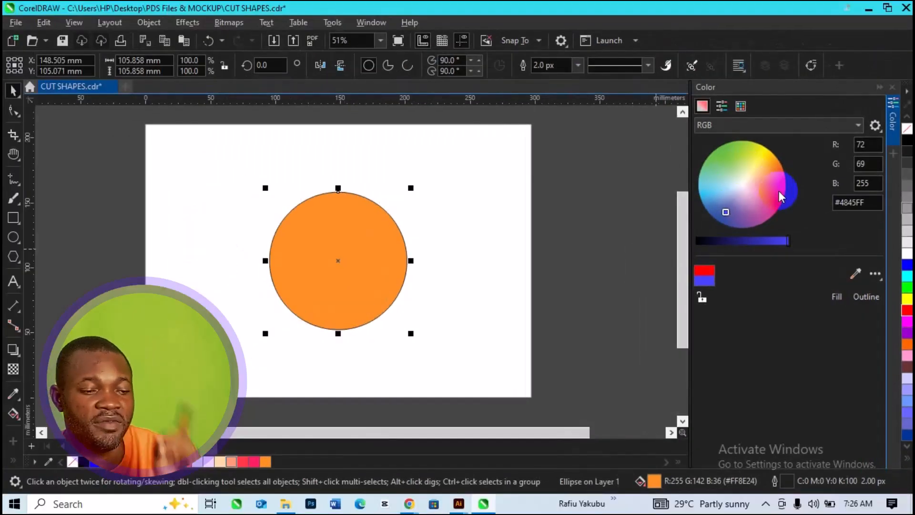
pyautogui.click(778, 191)
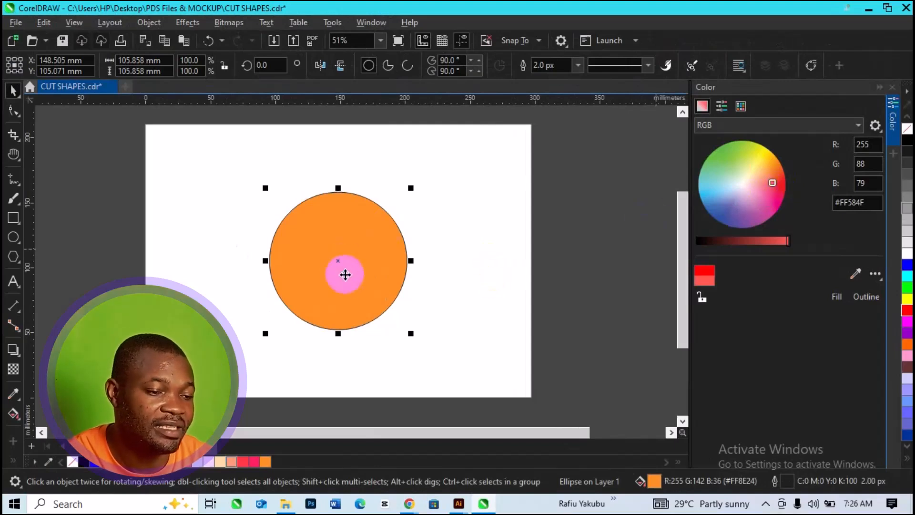
# Set the circle's outline width to 60 px
pyautogui.click(544, 66)
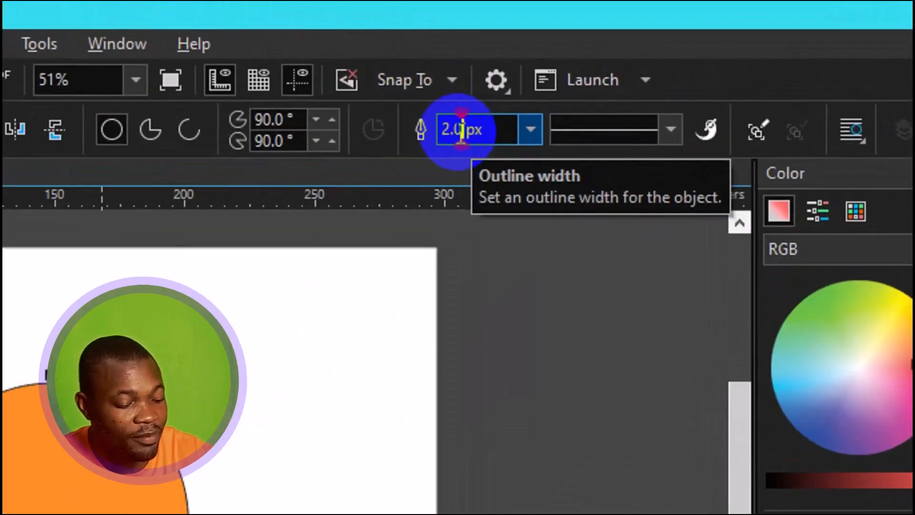
pyautogui.doubleClick(462, 130)
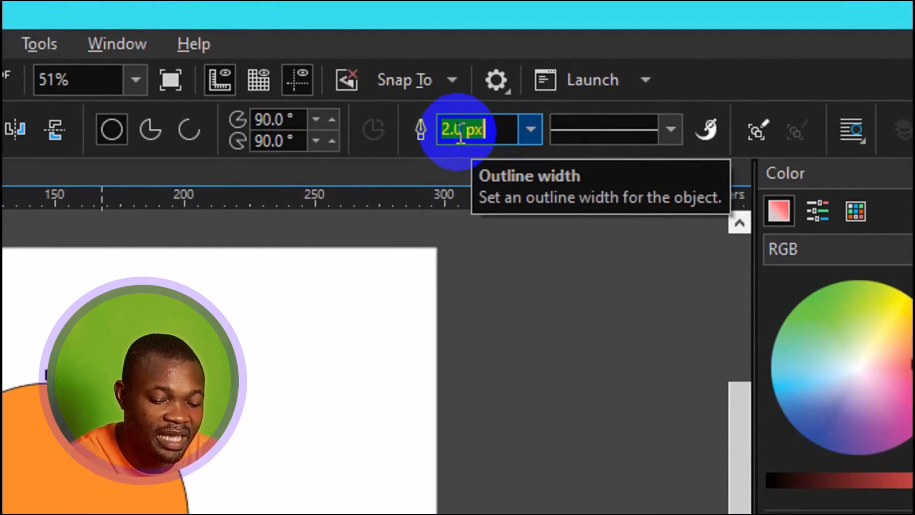
pyautogui.write('60')
pyautogui.press('Return')
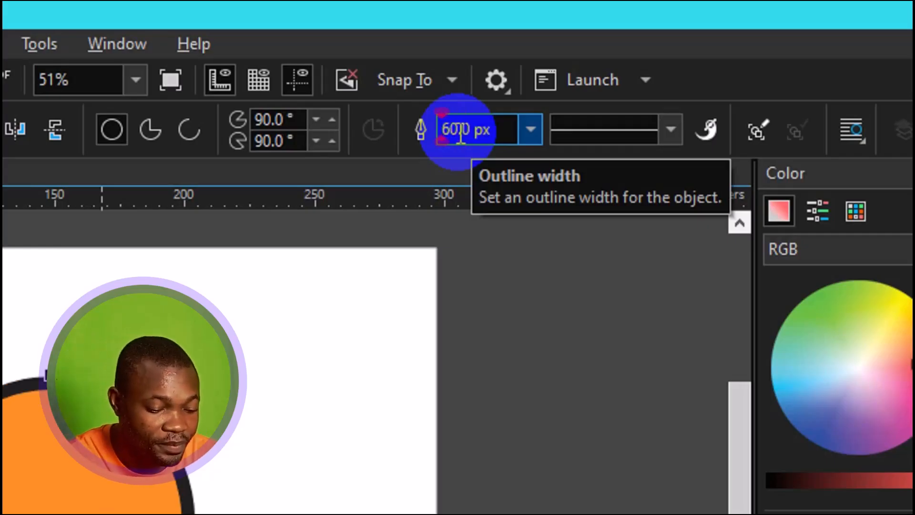
pyautogui.press('F6')
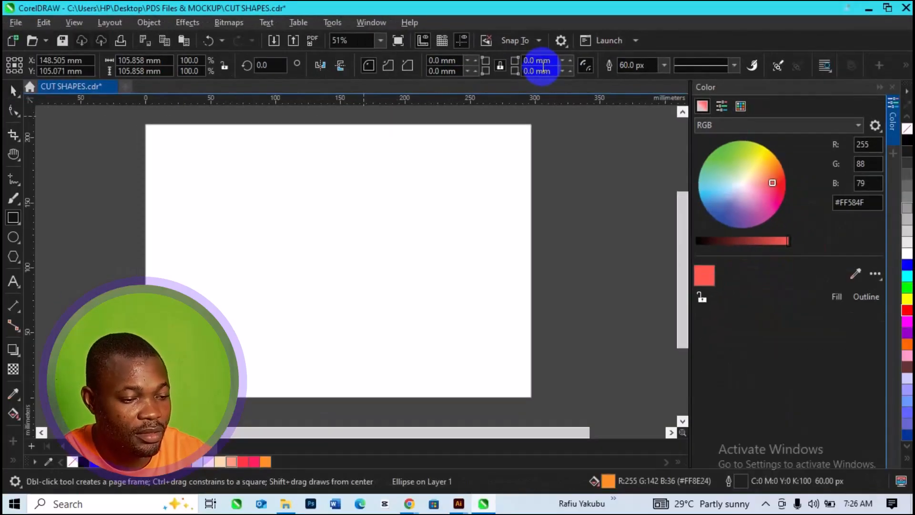
pyautogui.hotkey('ctrl', 'z')
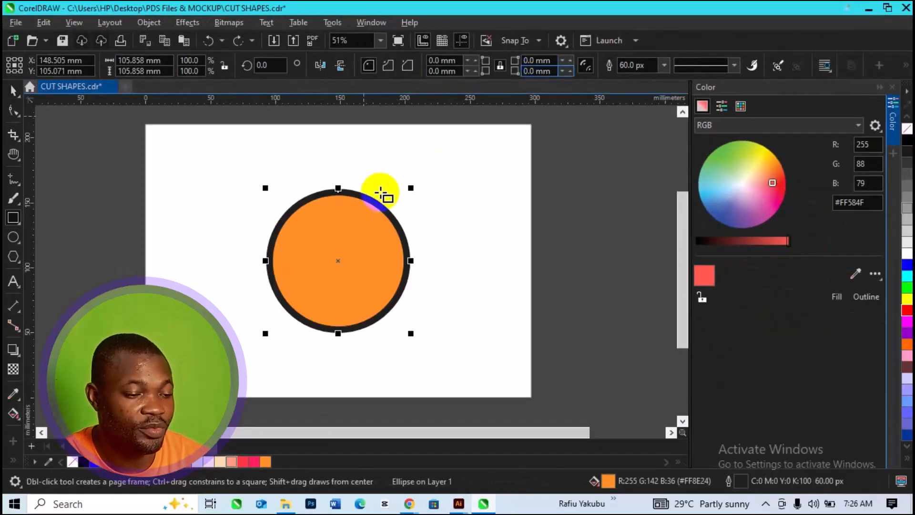
pyautogui.click(14, 91)
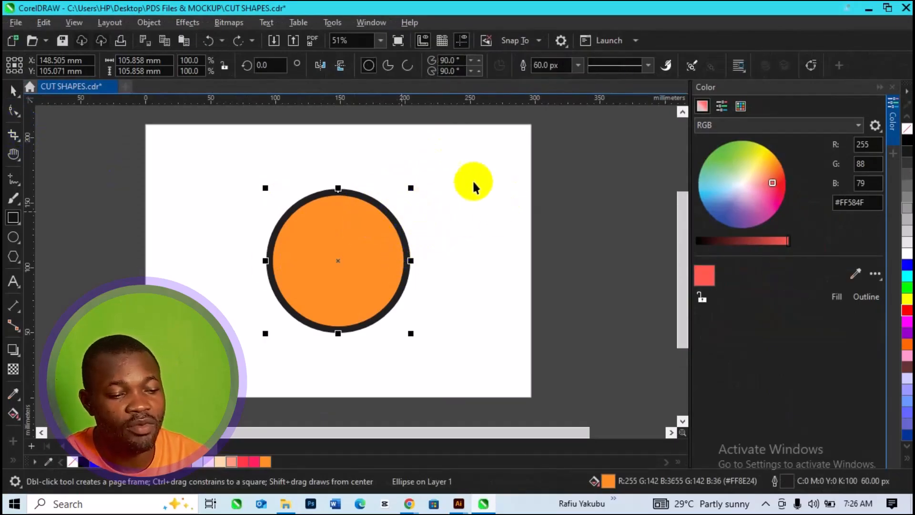
# Apply the chosen color #FF584F to the circle's outline
pyautogui.click(307, 305)
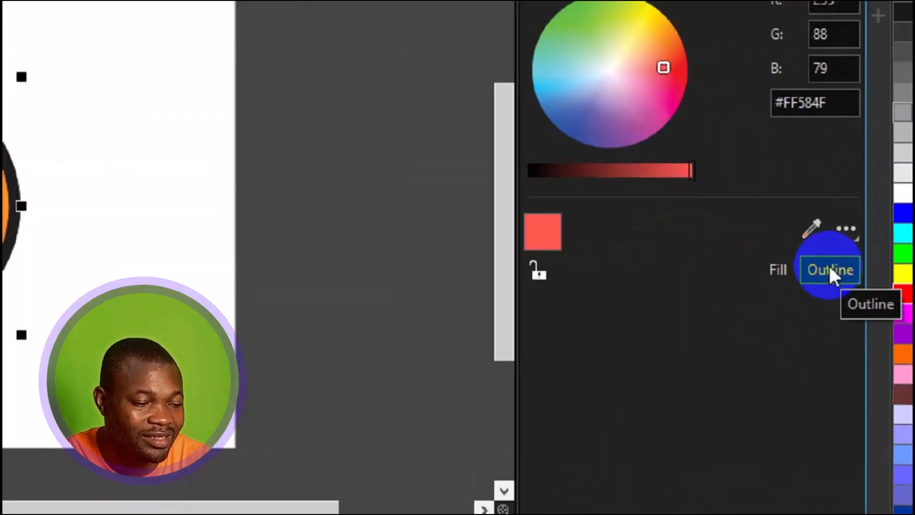
pyautogui.click(818, 259)
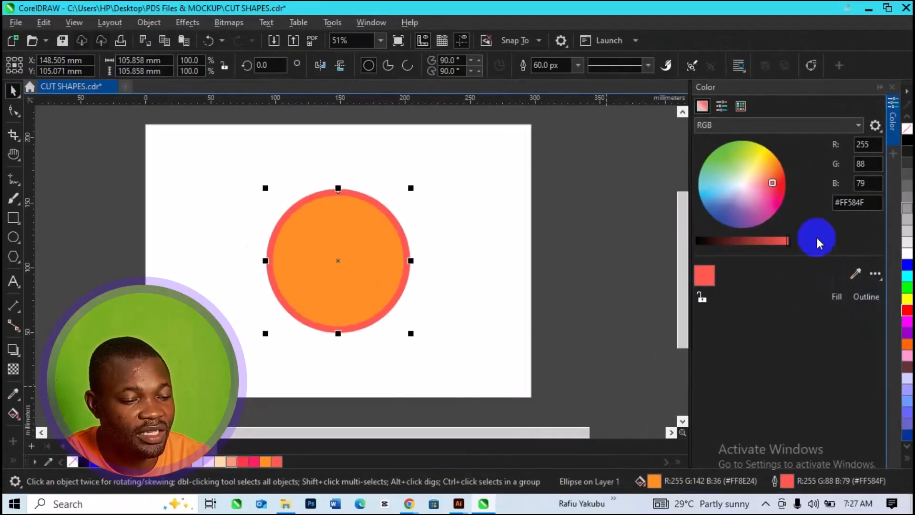
# Choose a darkened blue, #0E2FC4, with the color wheel and brightness slider and apply it to the circle's outline
pyautogui.click(715, 216)
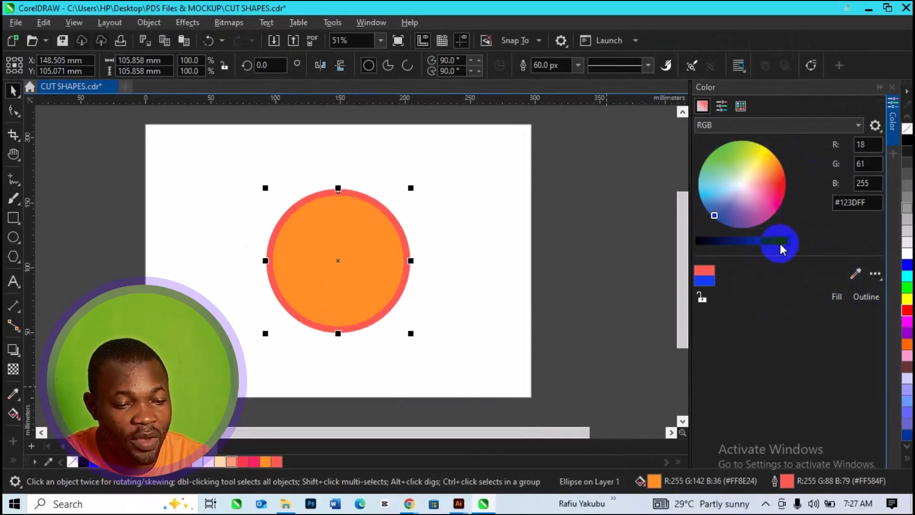
pyautogui.click(781, 243)
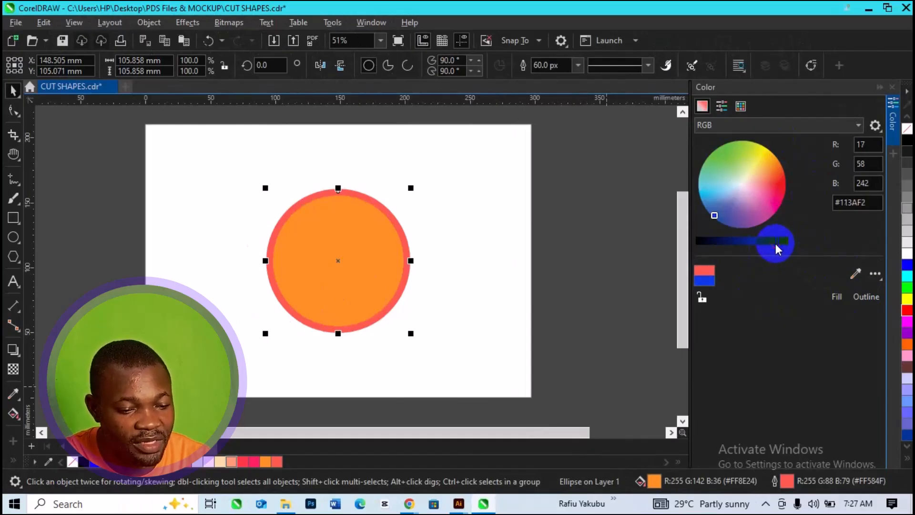
pyautogui.click(768, 242)
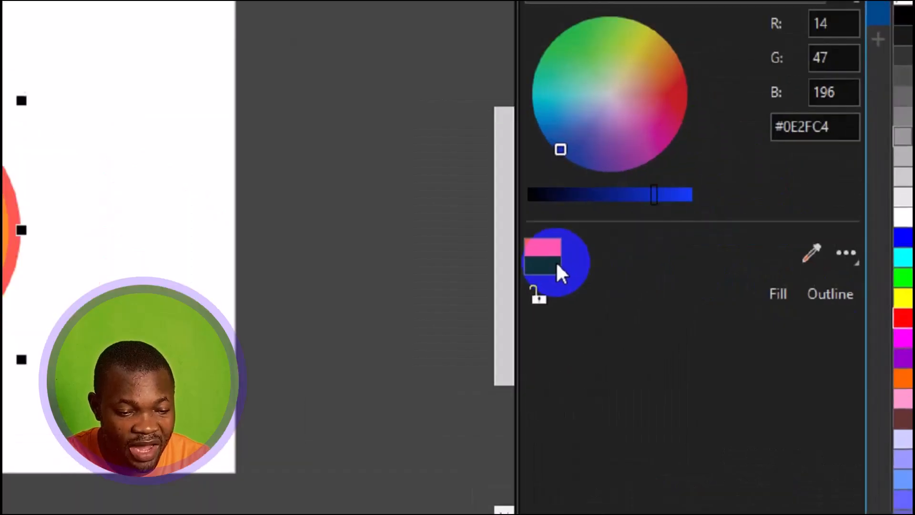
pyautogui.click(799, 299)
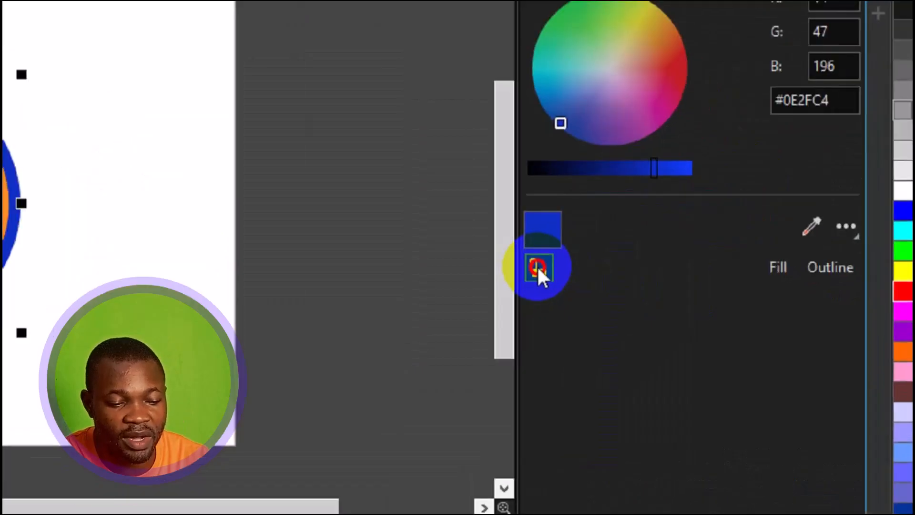
# Turn automatic color application on for the fill and recolor the circle's fill dark red, #C40C1B
pyautogui.click(632, 286)
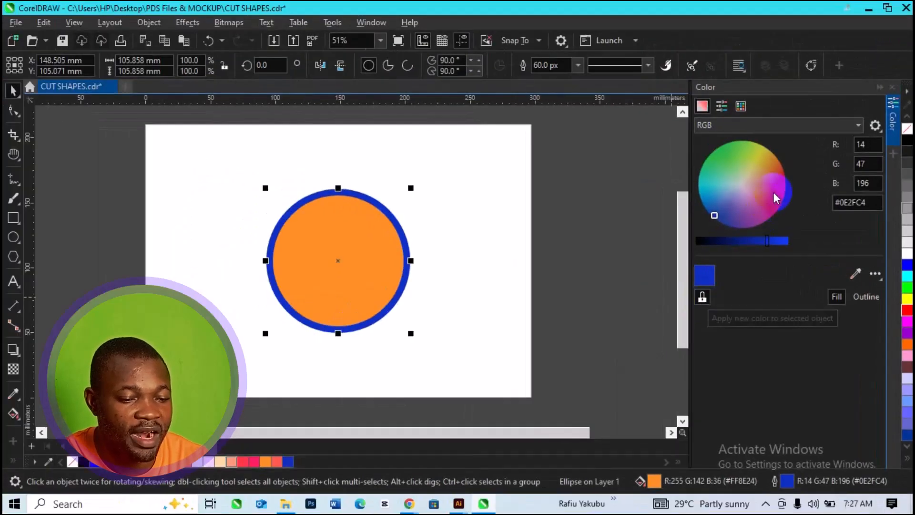
pyautogui.click(773, 193)
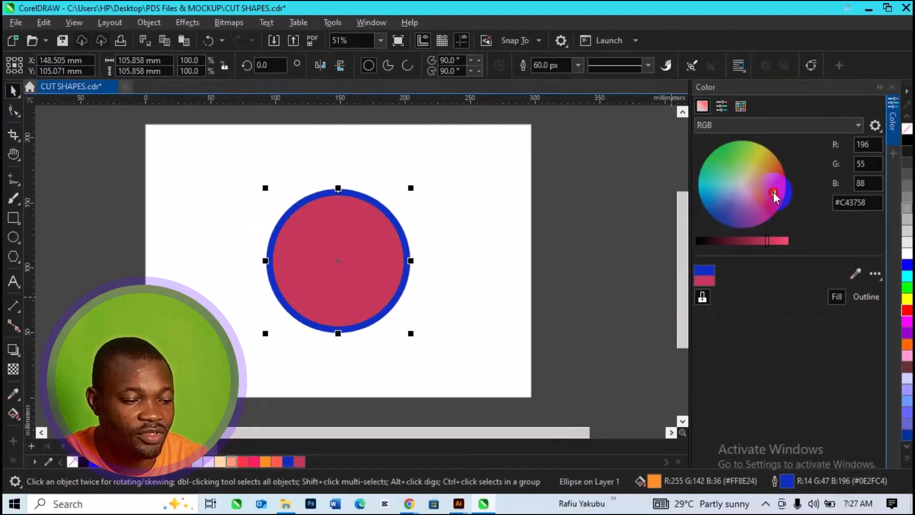
pyautogui.moveTo(776, 196); pyautogui.dragTo(785, 189)
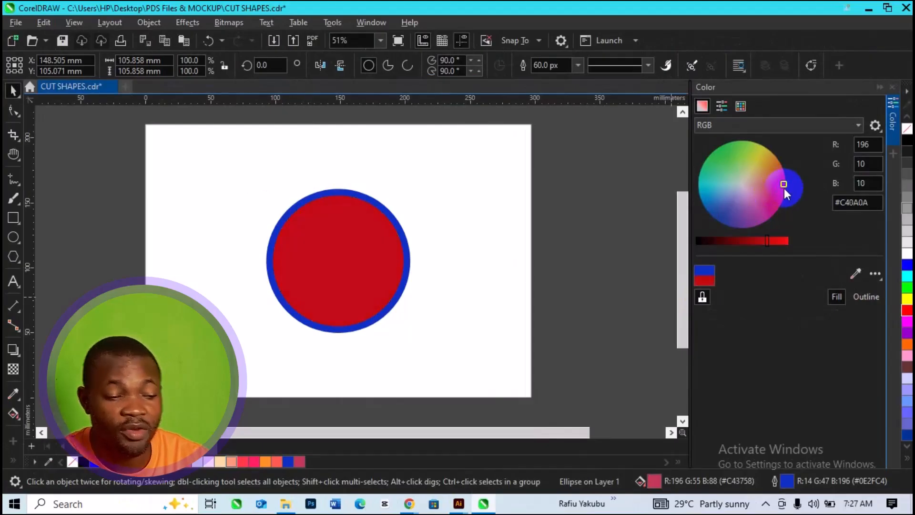
pyautogui.click(783, 190)
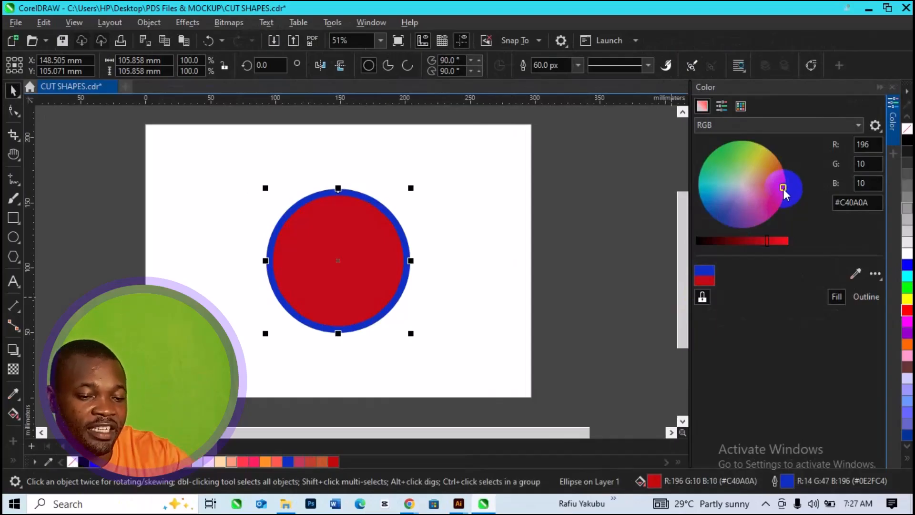
# Select the fill color's whole hex code in the Color docker for editing
pyautogui.click(873, 204)
pyautogui.moveTo(873, 204); pyautogui.dragTo(829, 210)
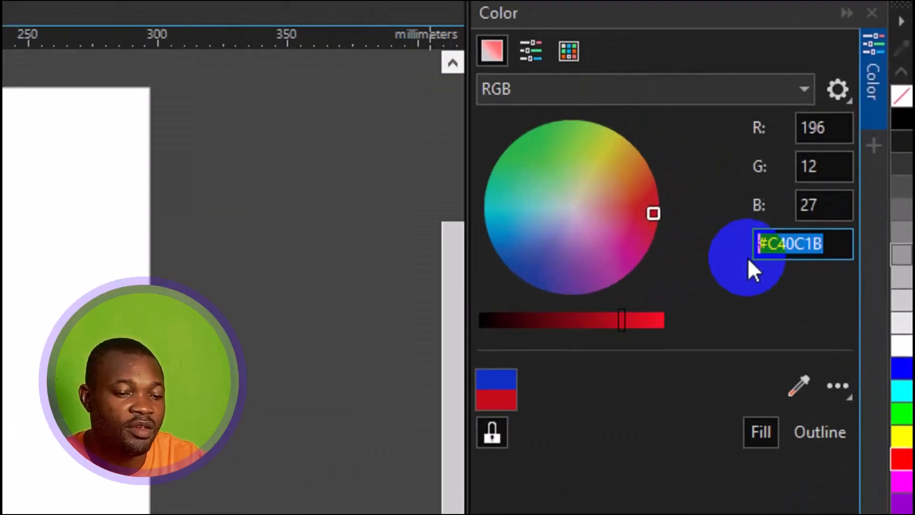